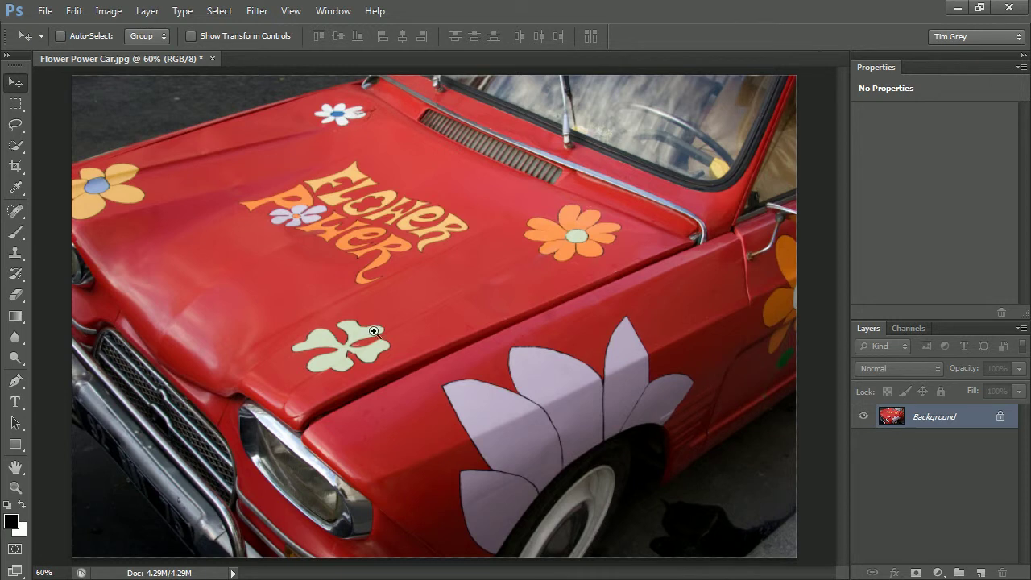
# - Zoom in on the pale green clover so the pink scratch between its petals fills the view
pyautogui.moveTo(347, 339); pyautogui.dragTo(460, 397)
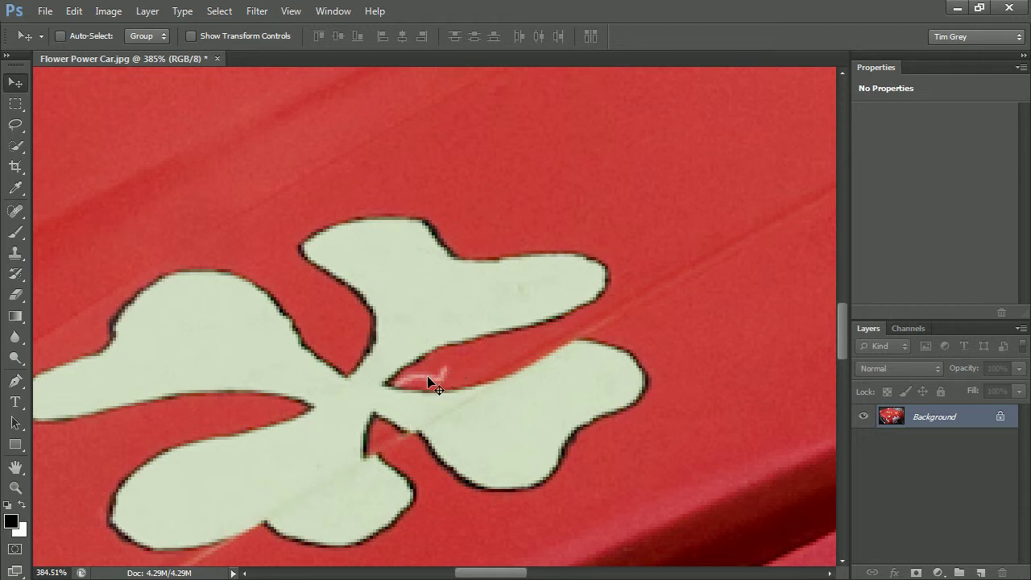
# - Switch to the Clone Stamp and shrink its brush from 40 px to 3 px
pyautogui.click(16, 252)
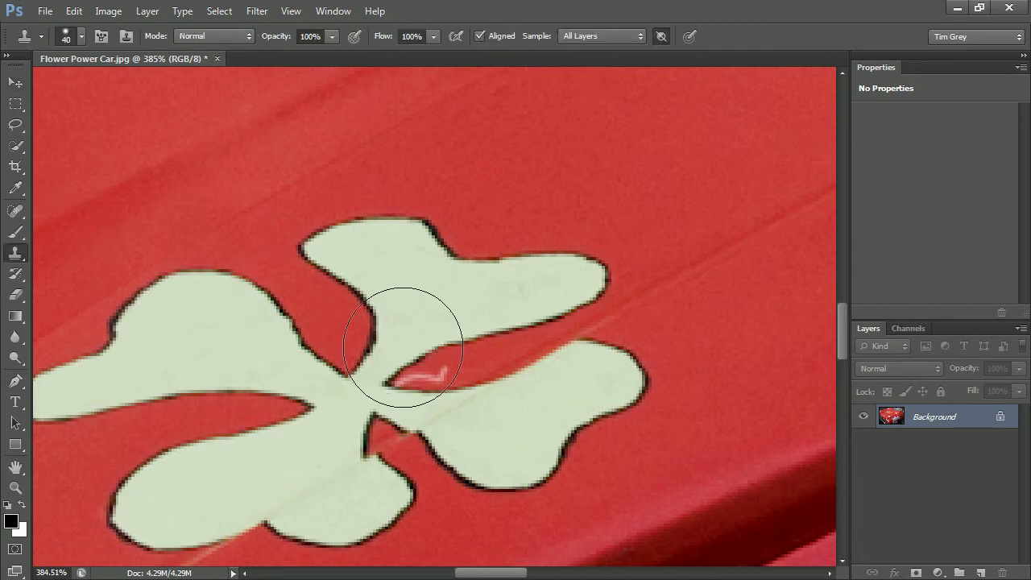
pyautogui.press('[')
pyautogui.press('[')
pyautogui.press('[')
pyautogui.press('[')
pyautogui.press('[')
pyautogui.press('[')
pyautogui.press('[')
pyautogui.press('[')
pyautogui.press('[')
pyautogui.press('[')
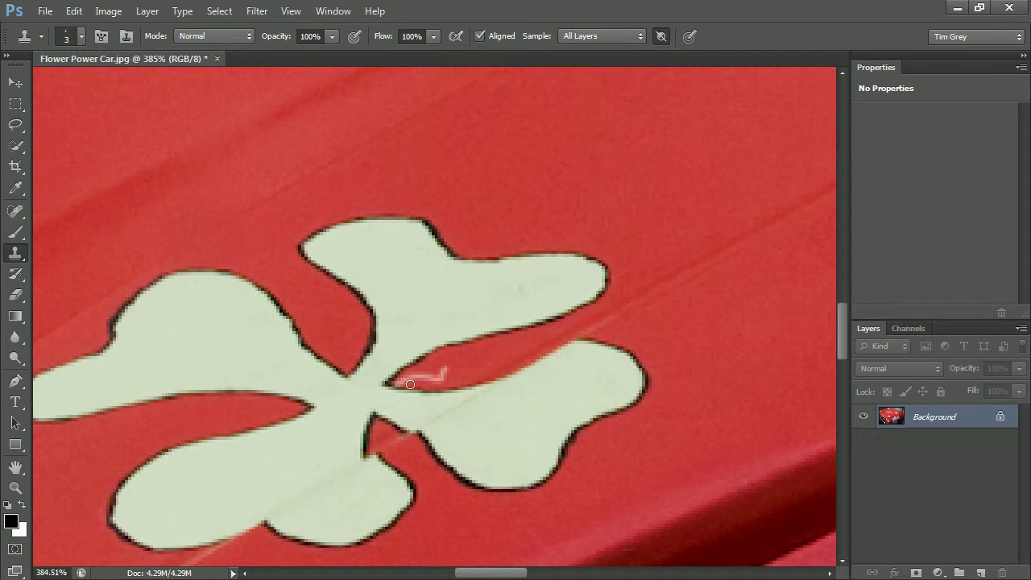
# - Add an empty layer above Background and name it Cleanup
pyautogui.click(980, 572)
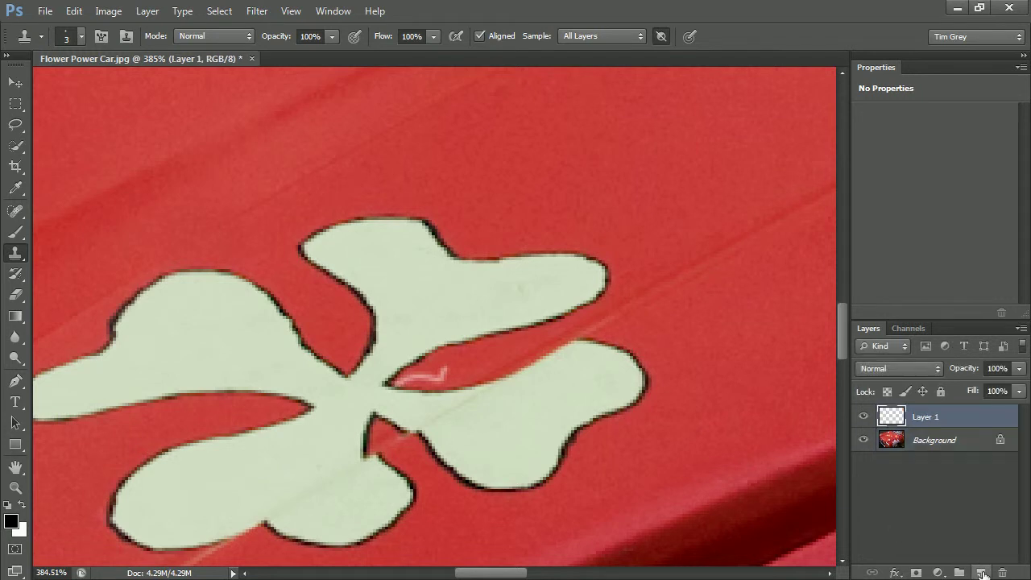
pyautogui.doubleClick(925, 417)
pyautogui.write('Cleanup')
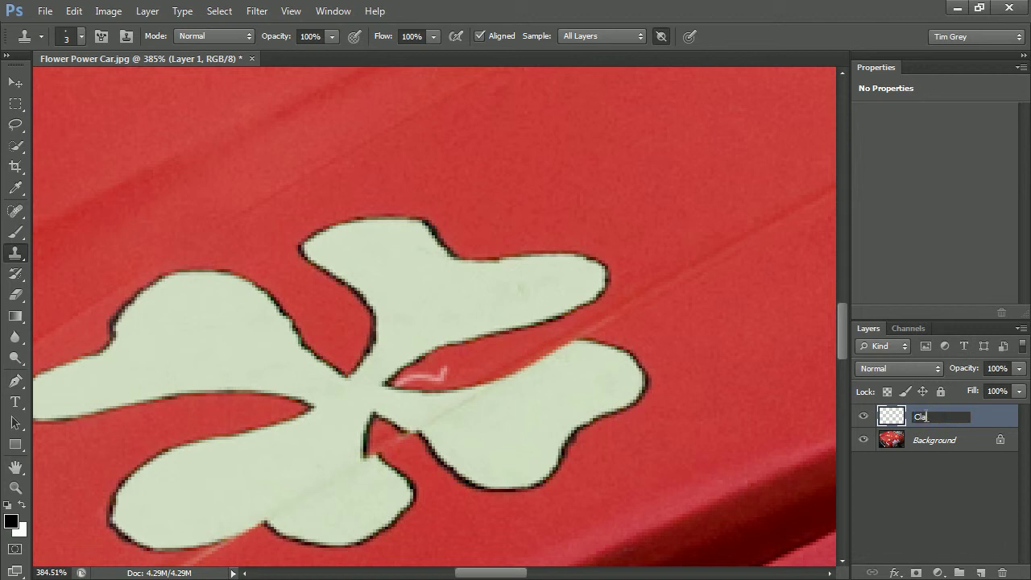
pyautogui.press('Return')
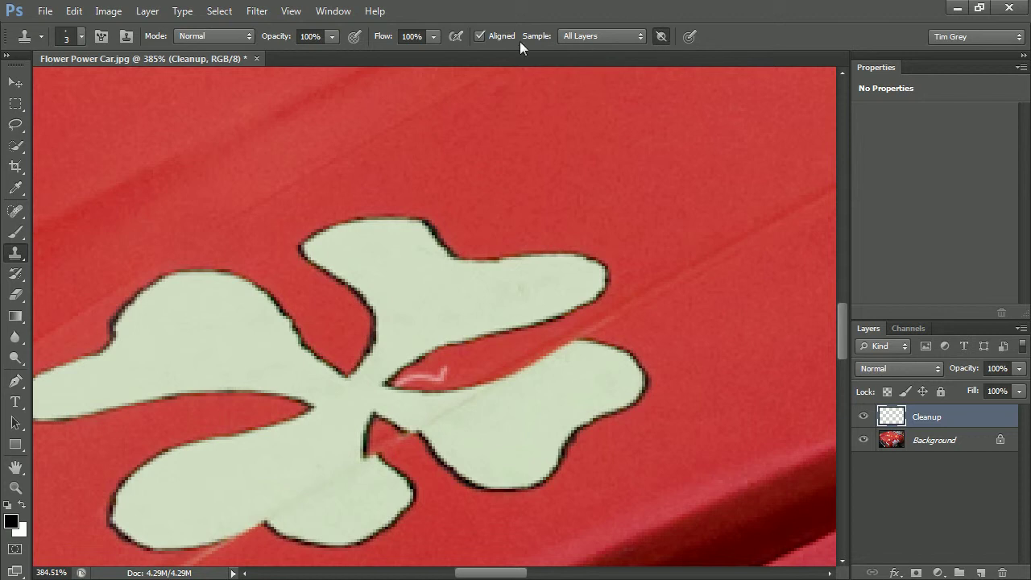
# - Show the brush settings beside the scratch and enlarge the clone brush to 20 px
pyautogui.click(102, 36)
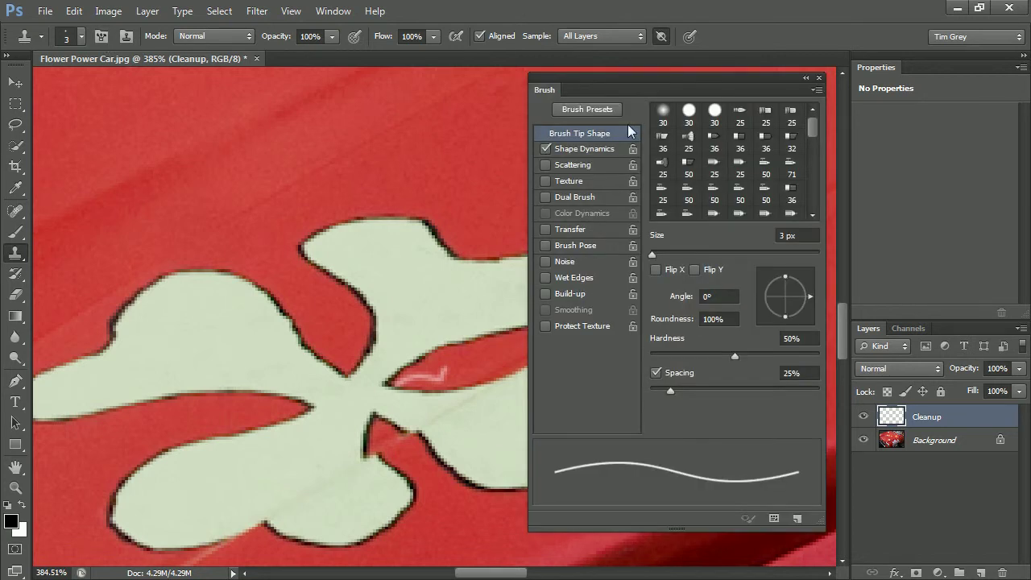
pyautogui.moveTo(690, 80); pyautogui.dragTo(823, 79)
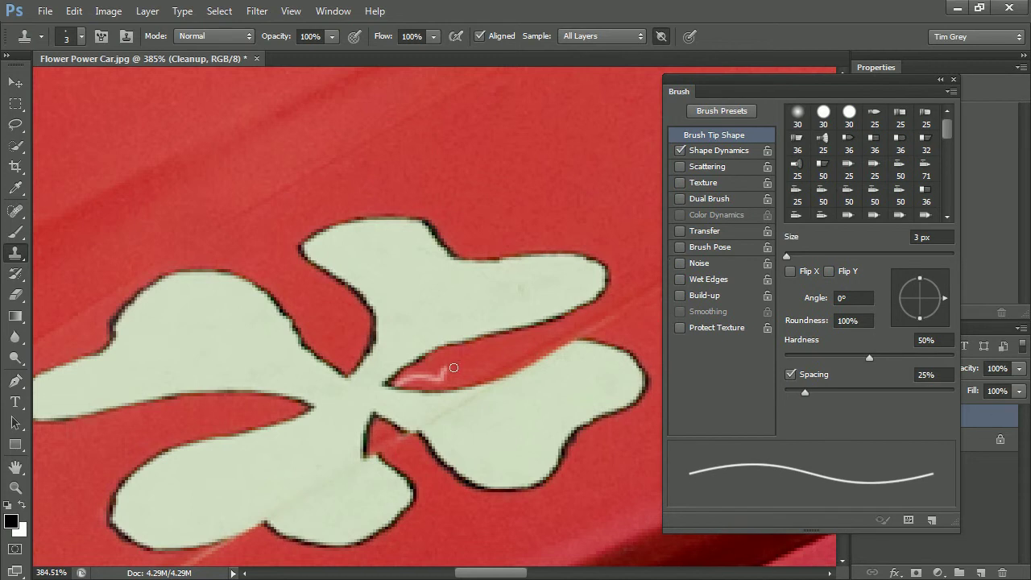
pyautogui.press(']')
pyautogui.press(']')
pyautogui.press(']')
pyautogui.press(']')
pyautogui.press(']')
pyautogui.press(']')
pyautogui.press(']')
pyautogui.press(']')
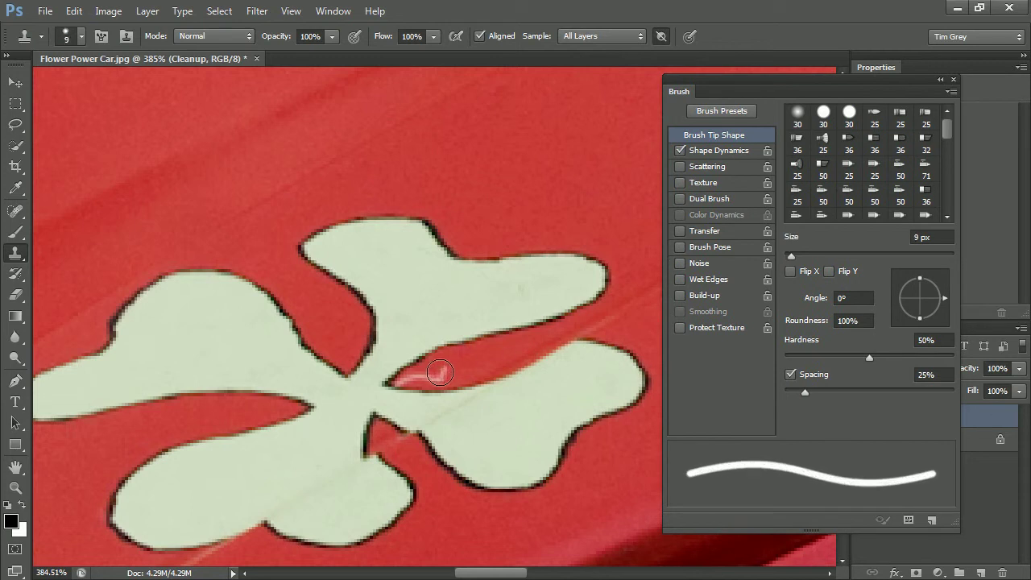
pyautogui.press(']')
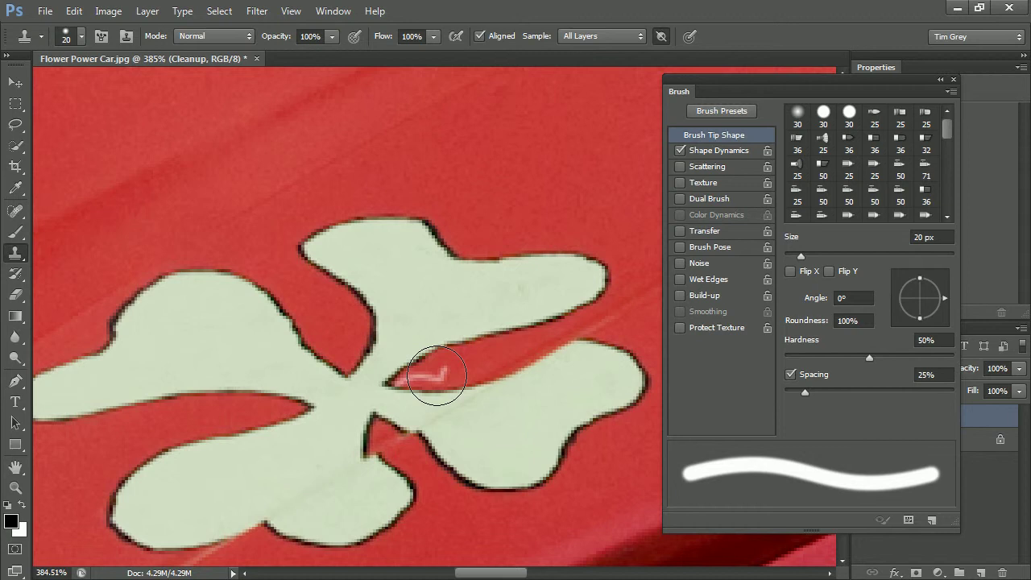
# - Flatten the brush tip to 20% roundness
pyautogui.click(850, 321)
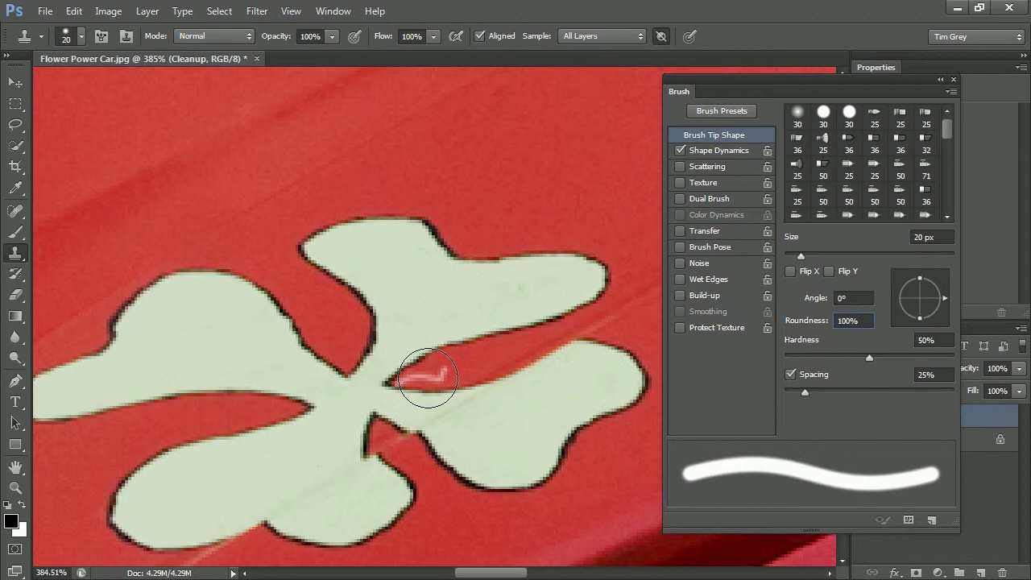
pyautogui.hotkey('shift', 'Down')
pyautogui.hotkey('shift', 'Down')
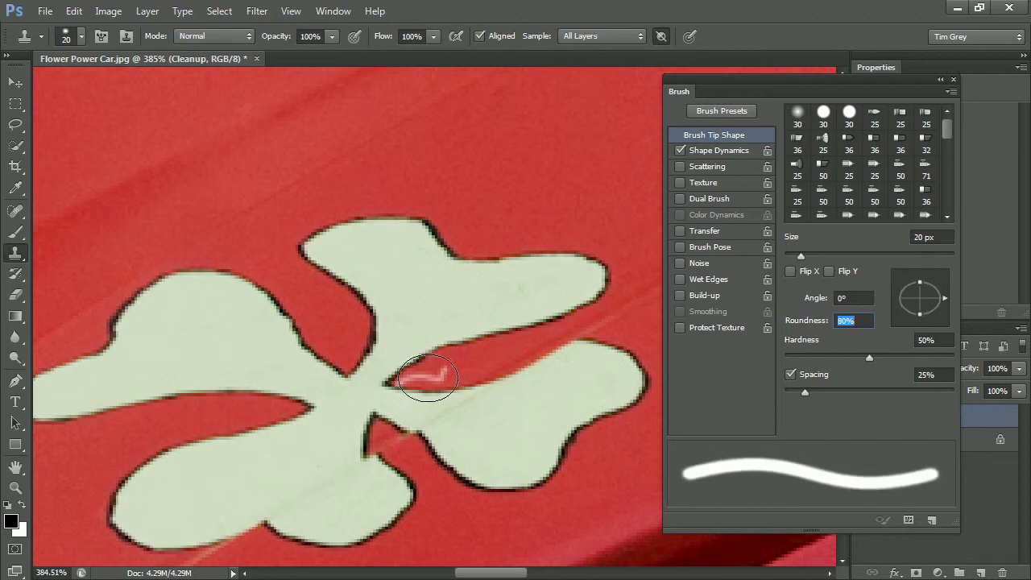
pyautogui.hotkey('shift', 'Down')
pyautogui.hotkey('shift', 'Down')
pyautogui.hotkey('shift', 'Down')
pyautogui.hotkey('shift', 'Down')
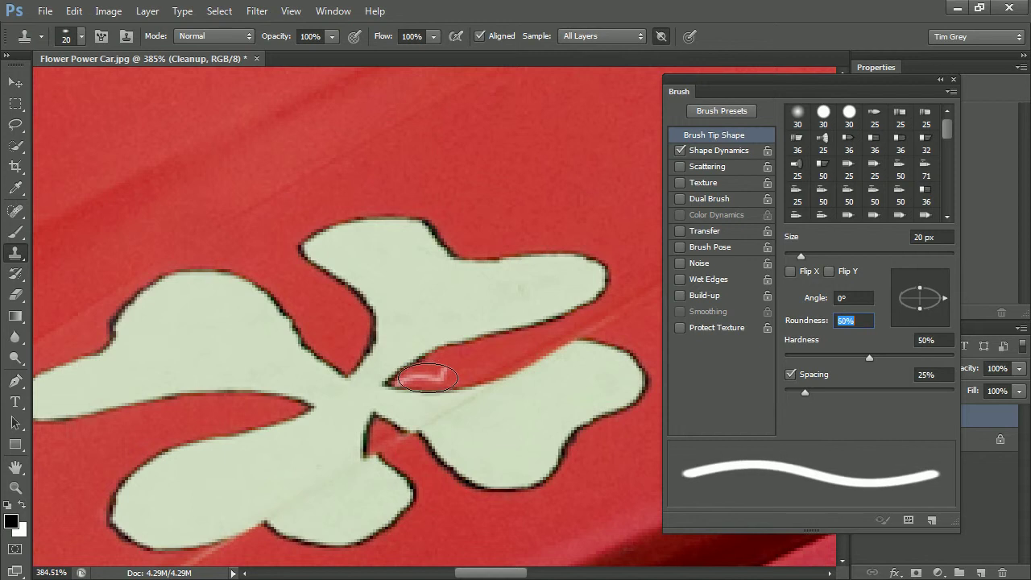
pyautogui.hotkey('shift', 'Down')
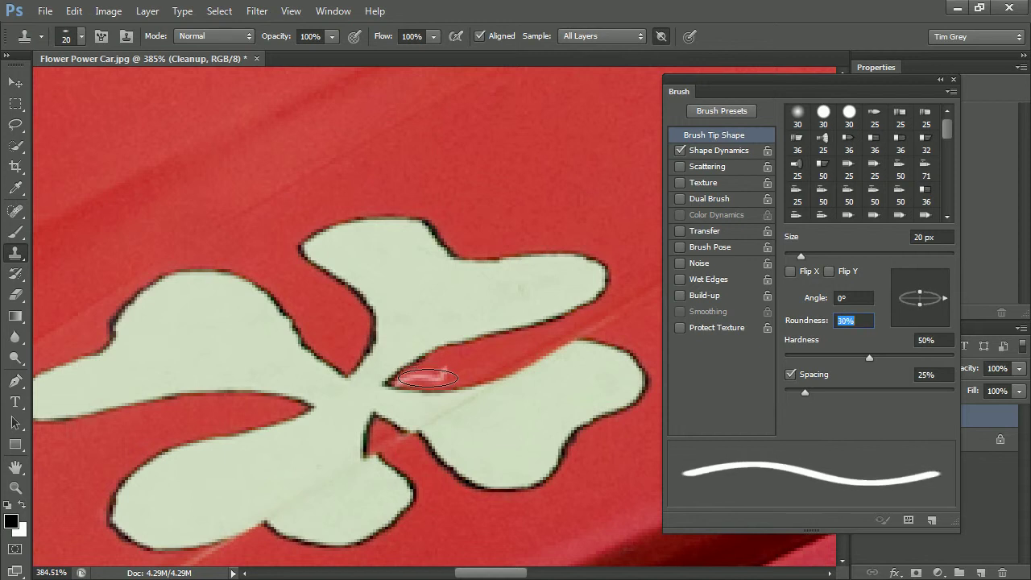
pyautogui.hotkey('shift', 'Down')
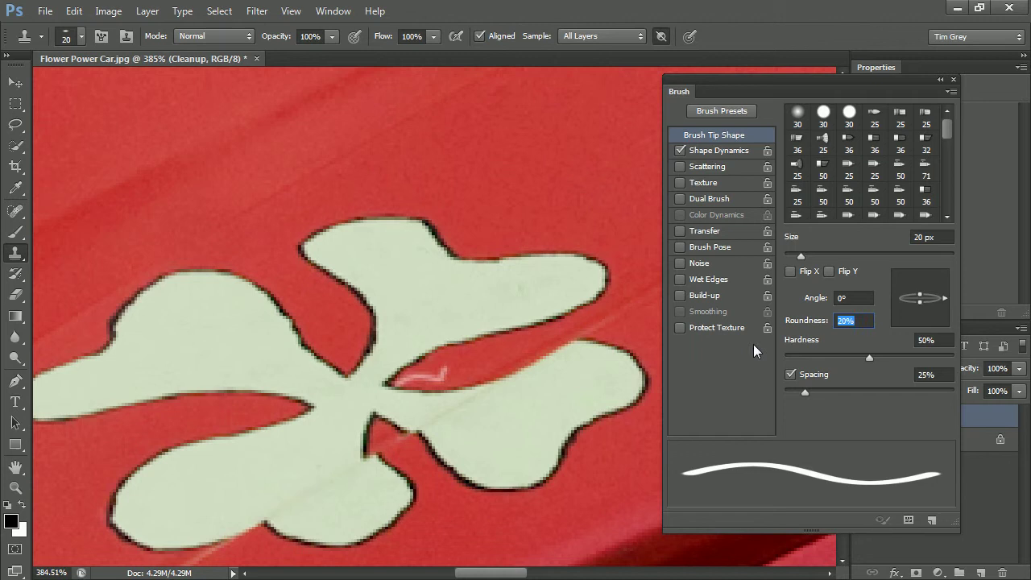
# - Tilt the elliptical tip to a 15° angle, testing it once on the scratch
pyautogui.click(851, 297)
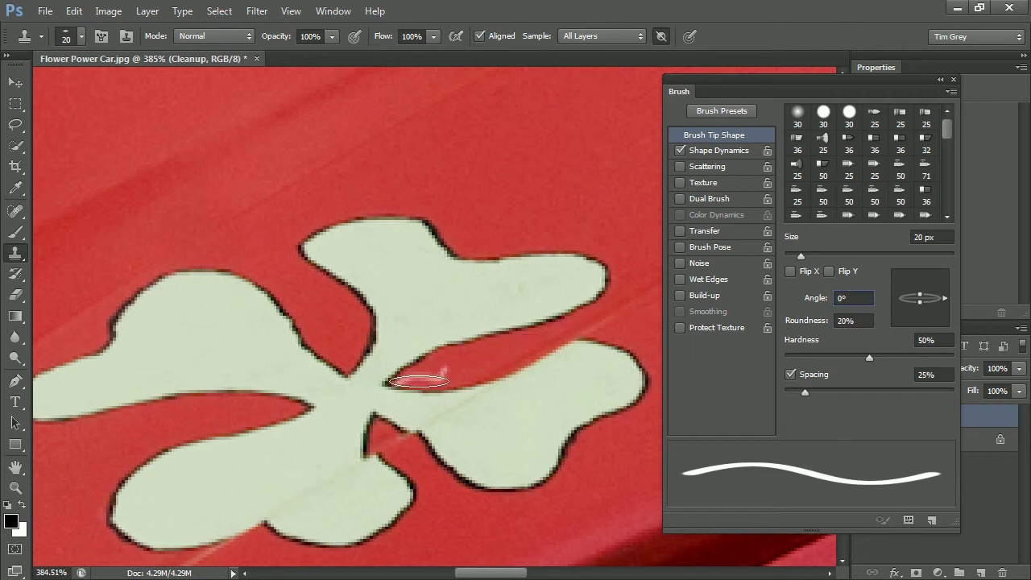
pyautogui.hotkey('shift', 'Up')
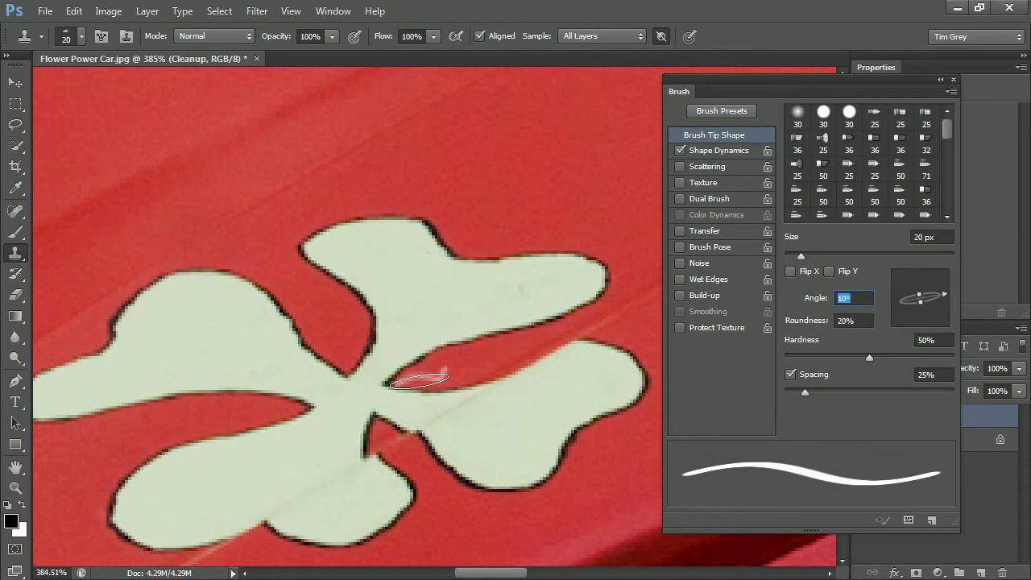
pyautogui.hotkey('shift', 'Up')
pyautogui.hotkey('shift', 'Down')
pyautogui.hotkey('shift', 'Down')
pyautogui.hotkey('shift', 'Up')
pyautogui.hotkey('shift', 'Up')
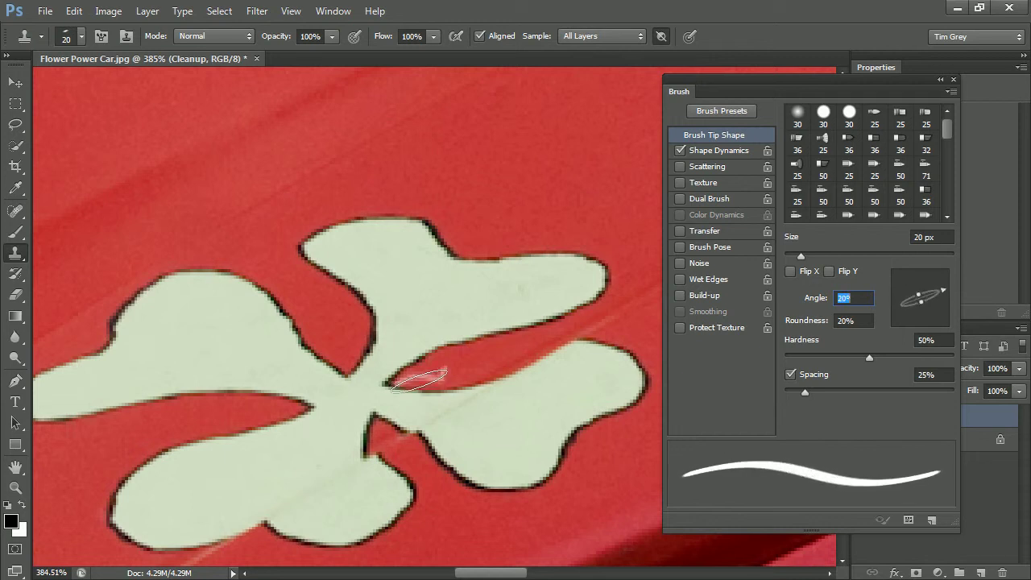
pyautogui.hotkey('shift', 'Down')
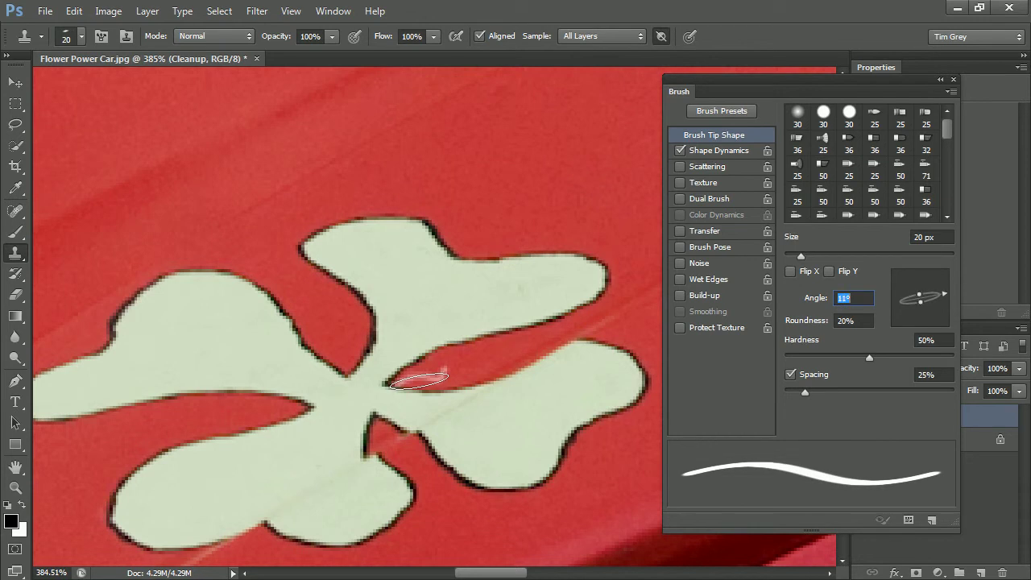
pyautogui.press('Up')
pyautogui.press('Up')
pyautogui.press('Up')
pyautogui.press('Up')
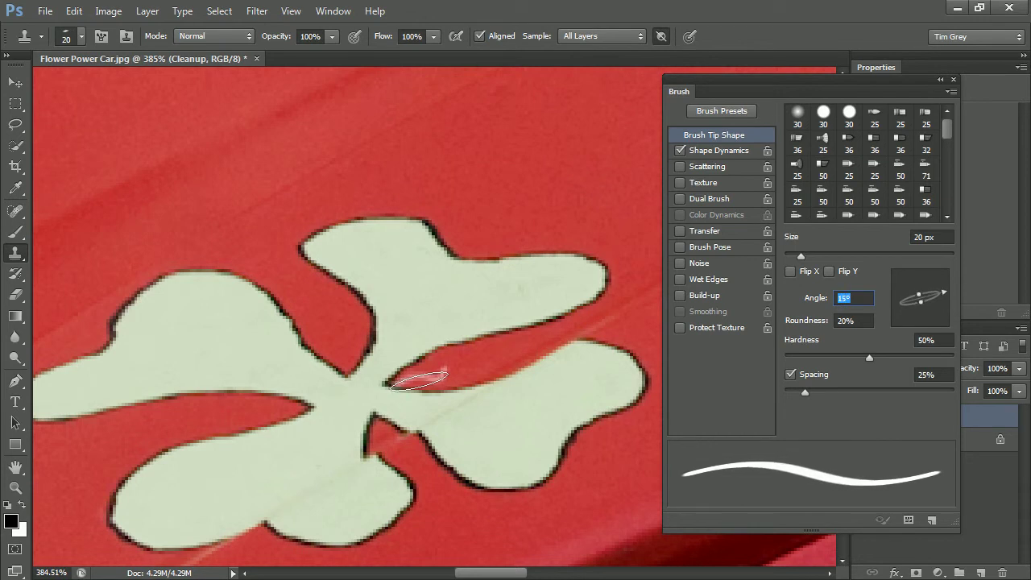
pyautogui.click(419, 380)
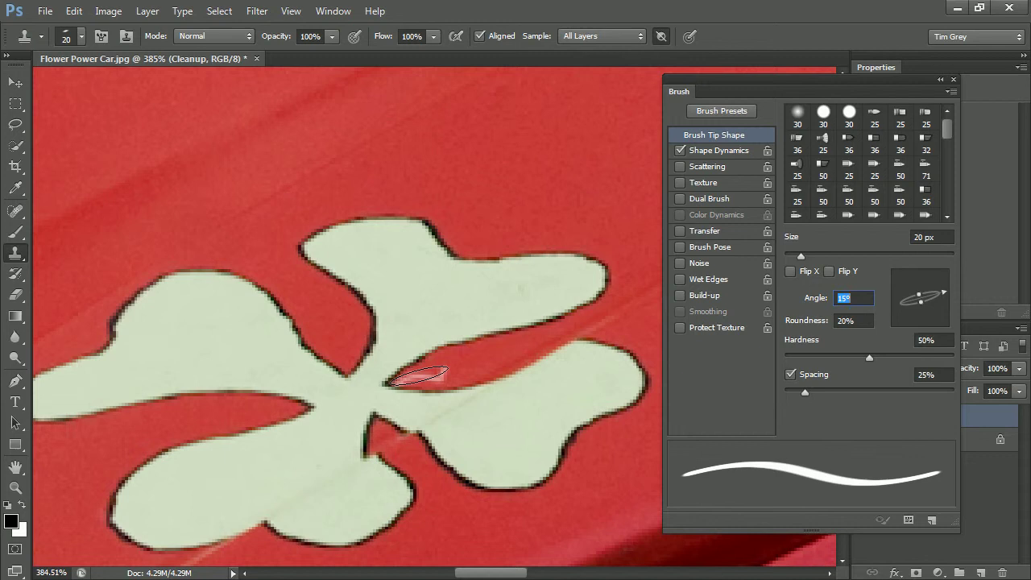
pyautogui.press('Up')
pyautogui.press('Down')
pyautogui.press('Return')
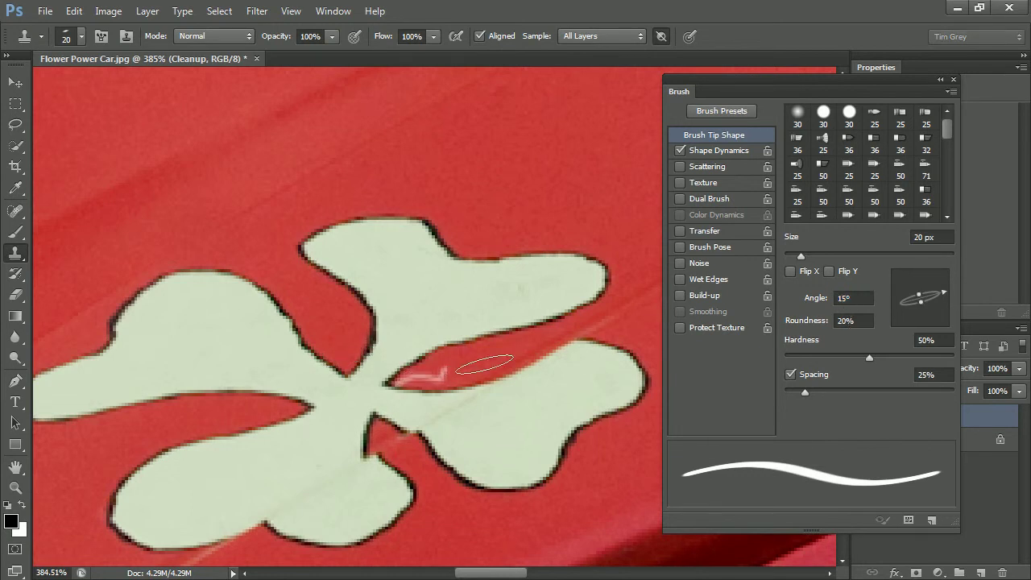
# - Save the 20 px tilted tip as a brush preset named '15 degree 20% roundness'
pyautogui.click(932, 522)
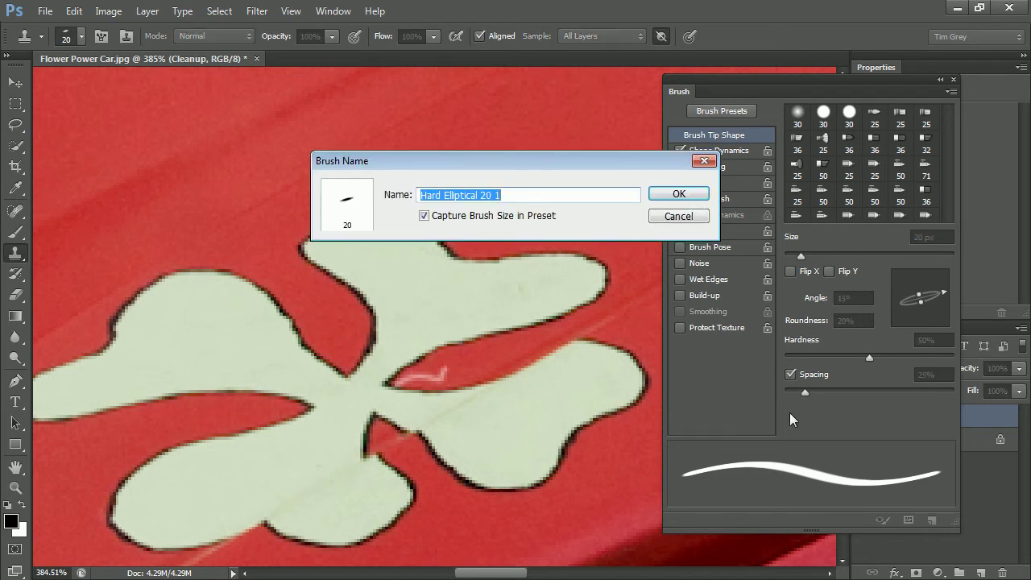
pyautogui.write('15 ')
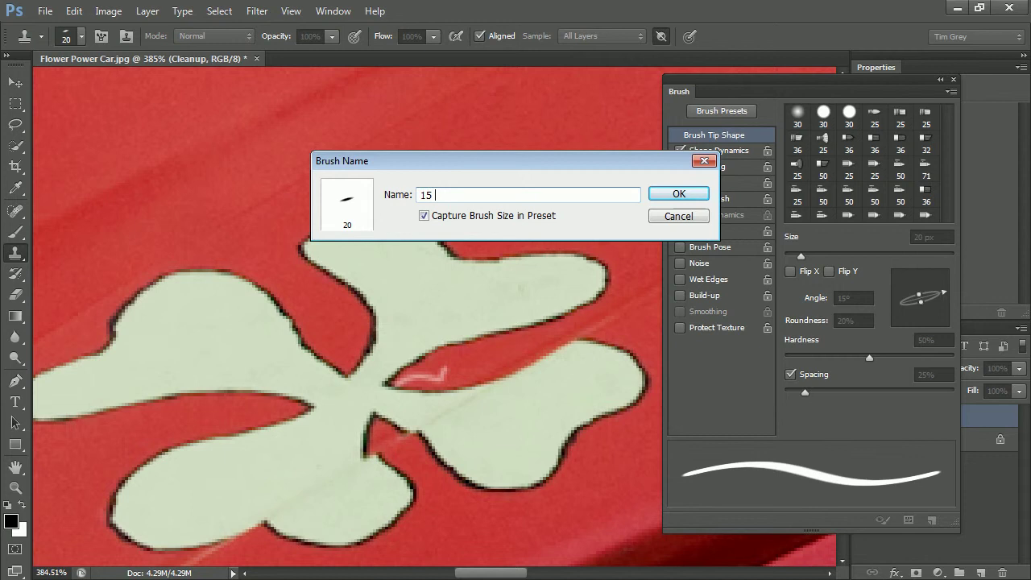
pyautogui.write('degree 20% roundness')
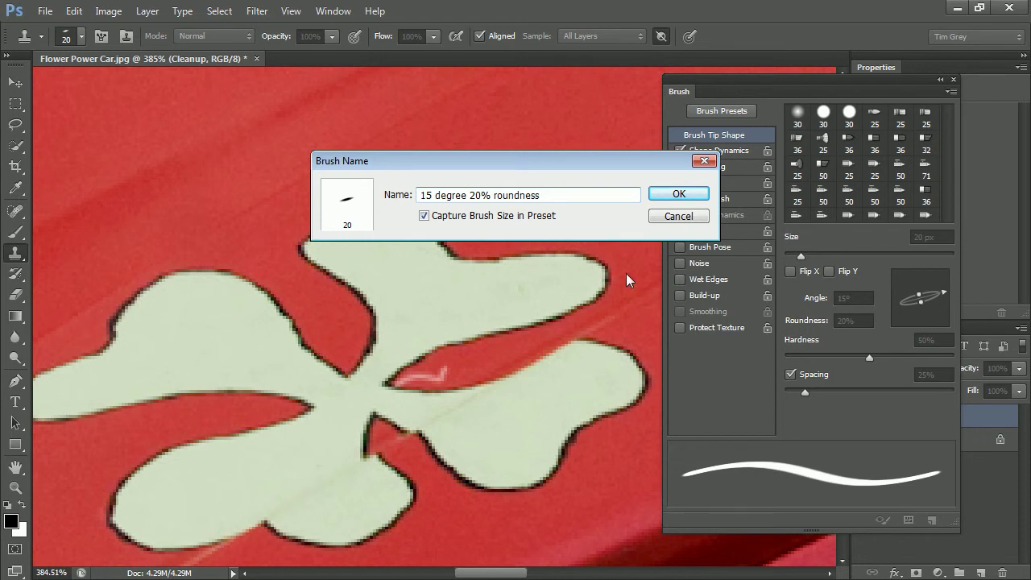
pyautogui.click(666, 195)
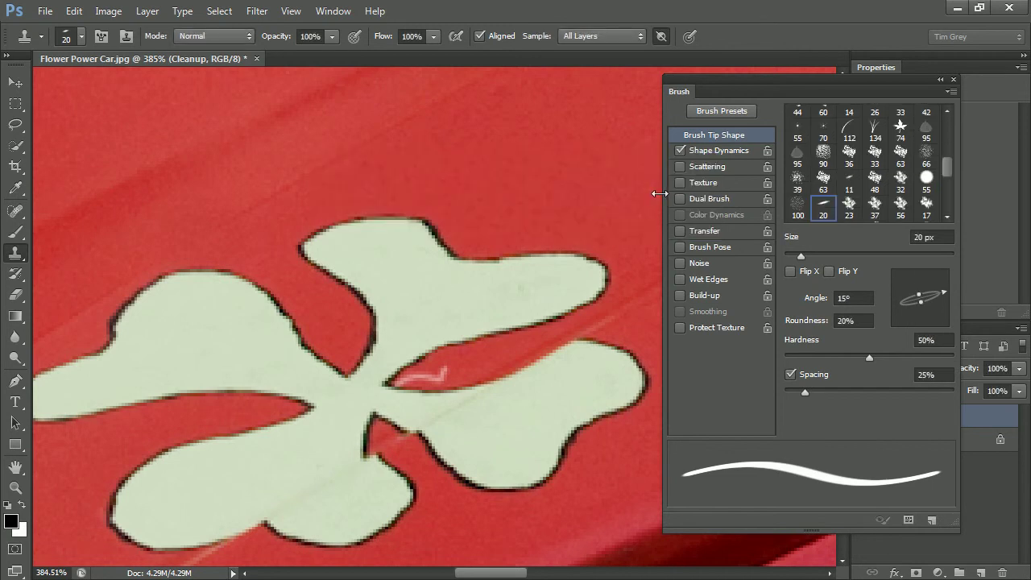
# - Check the new preset in the brush picker and test two clone strokes on the scratch
pyautogui.click(81, 36)
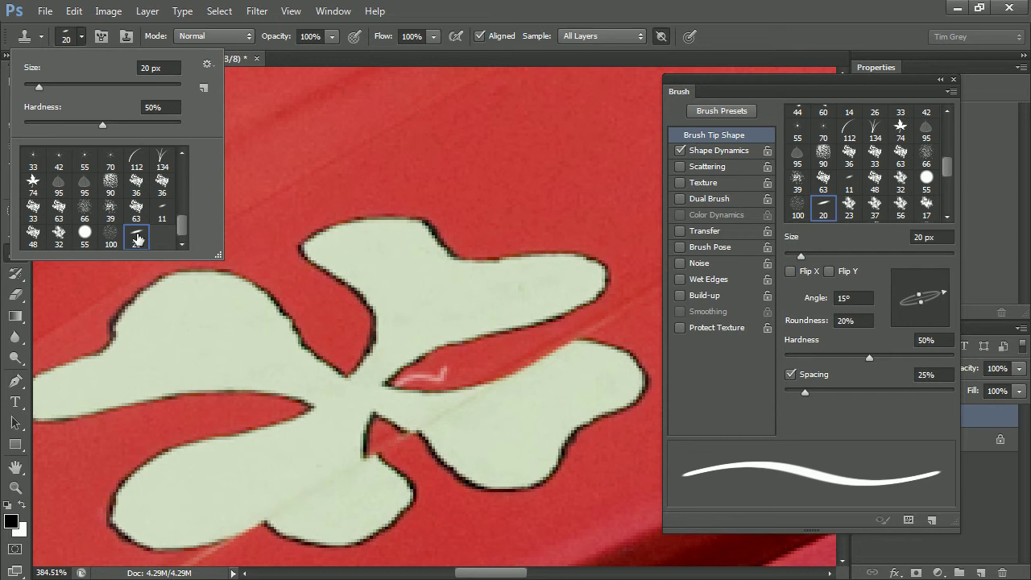
pyautogui.click(81, 36)
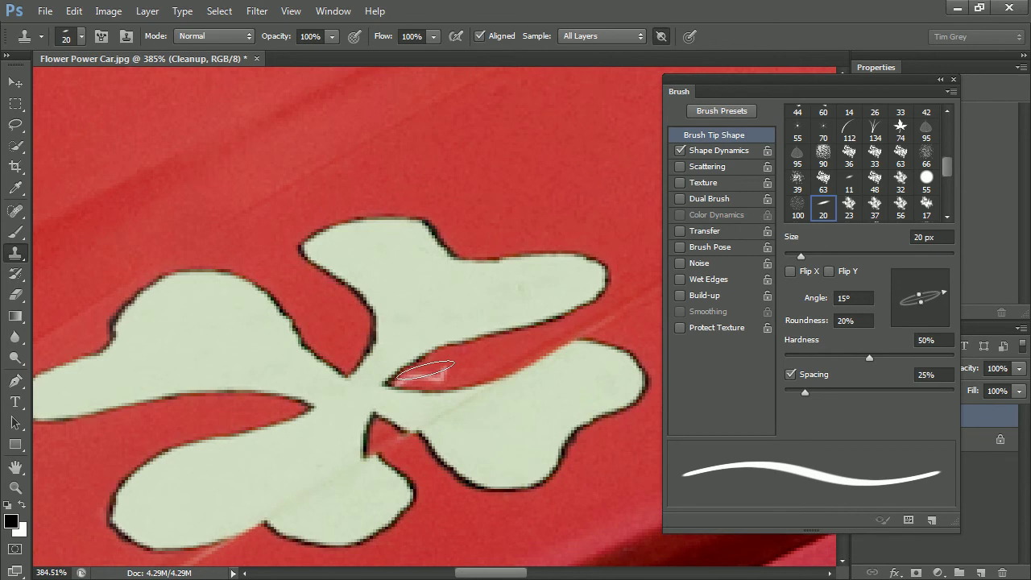
pyautogui.moveTo(425, 370); pyautogui.dragTo(439, 369)
pyautogui.moveTo(431, 372); pyautogui.dragTo(437, 368)
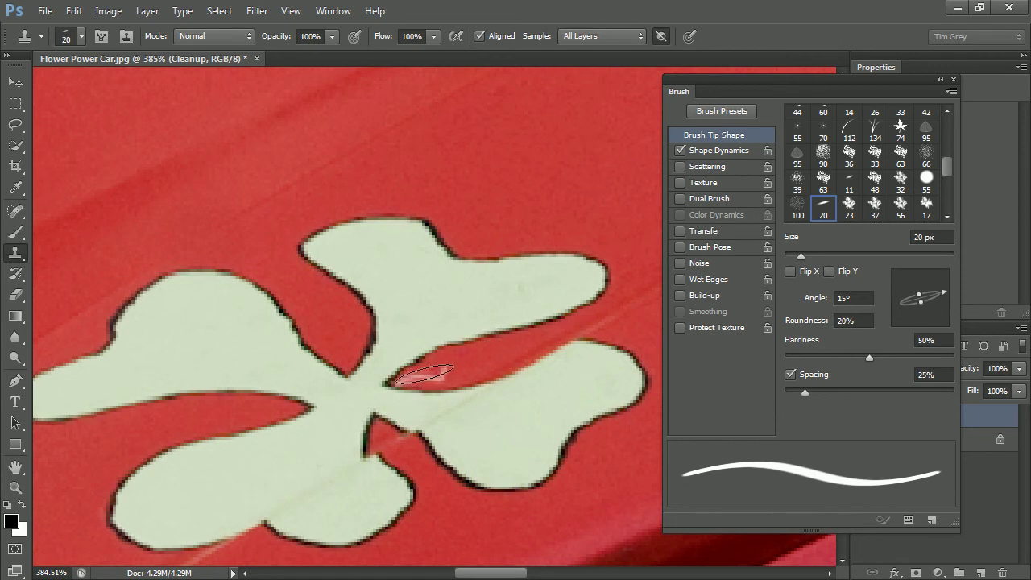
# - Close the brush settings and clone red paint over the pink scratch between the petals
pyautogui.click(953, 83)
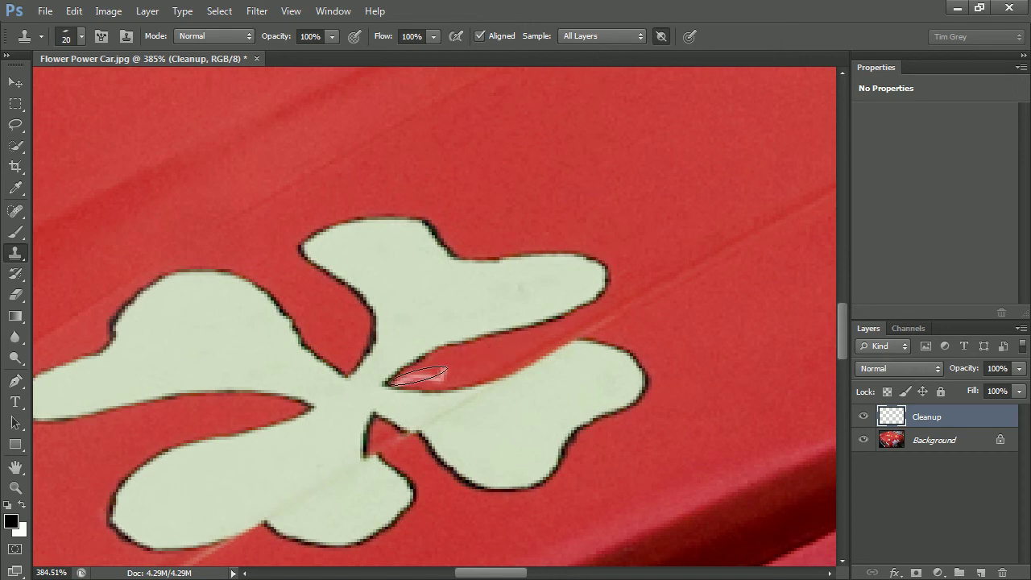
pyautogui.moveTo(416, 376); pyautogui.dragTo(445, 373)
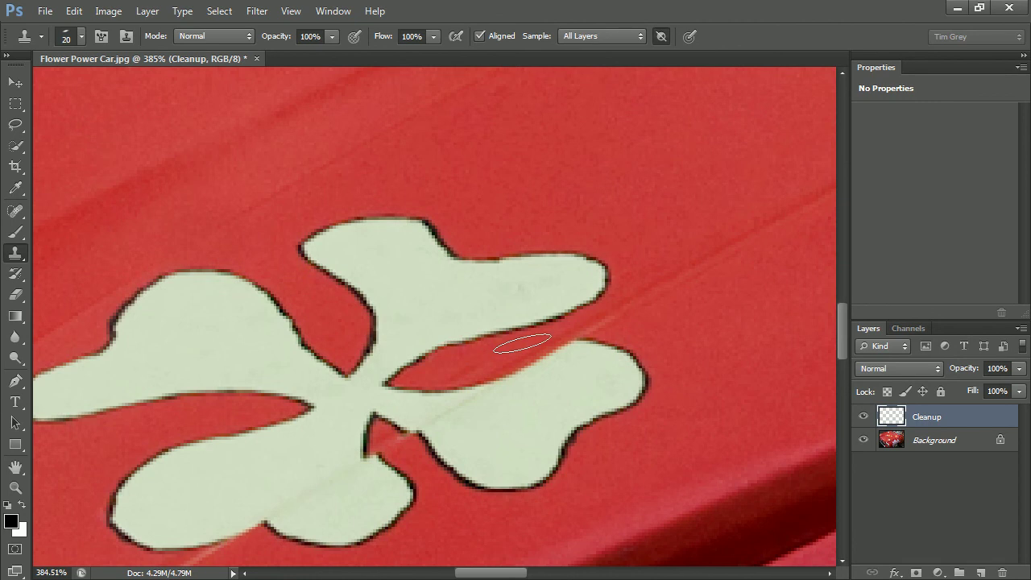